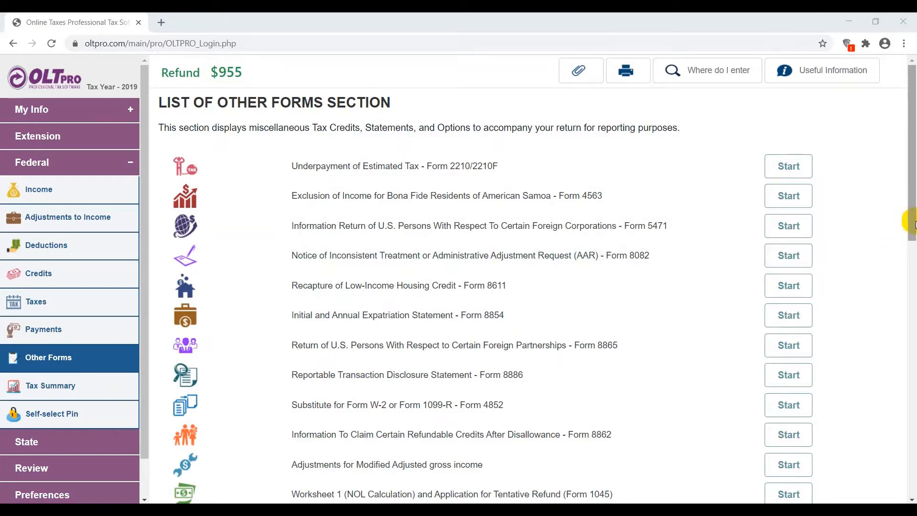
- Continue past the other forms list and save Form 8879 with the federal return set to e-file
{"action": "left_click_drag", "start_coordinate": [911, 217], "coordinate": [913, 484]}
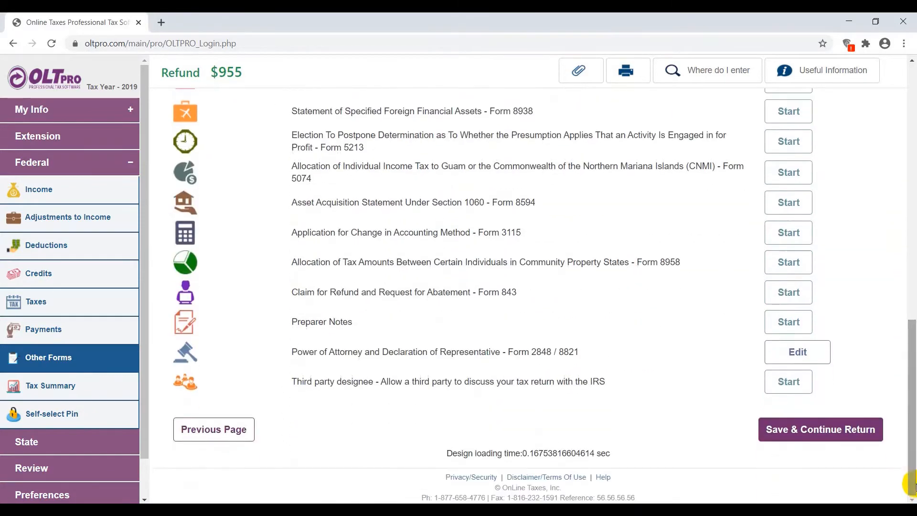
{"action": "left_click", "coordinate": [821, 429]}
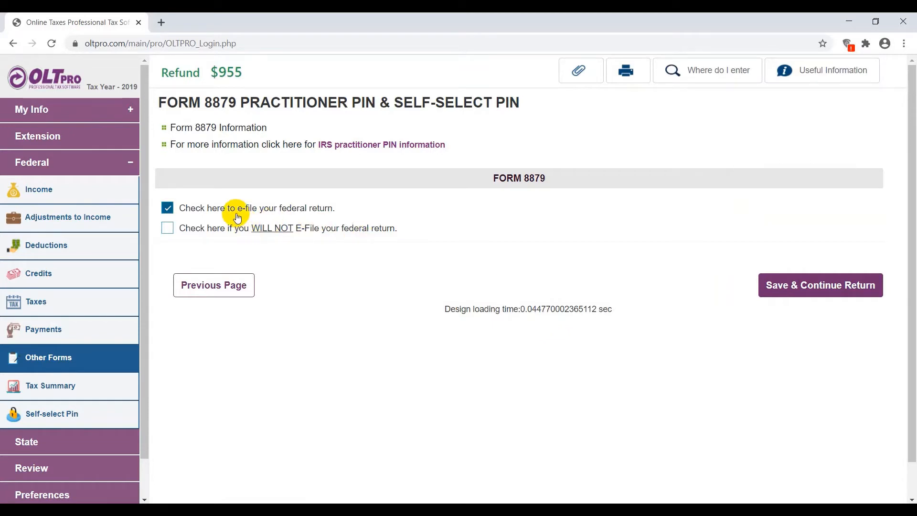
{"action": "left_click", "coordinate": [794, 289]}
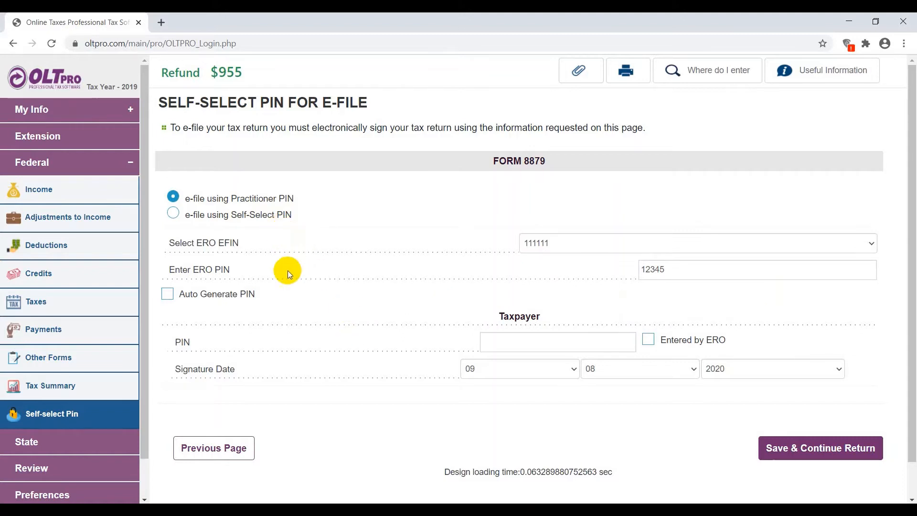
- Auto-generate the taxpayer PIN for the practitioner PIN e-file, mark it as entered by the ERO, and save the page
{"action": "left_click", "coordinate": [168, 294]}
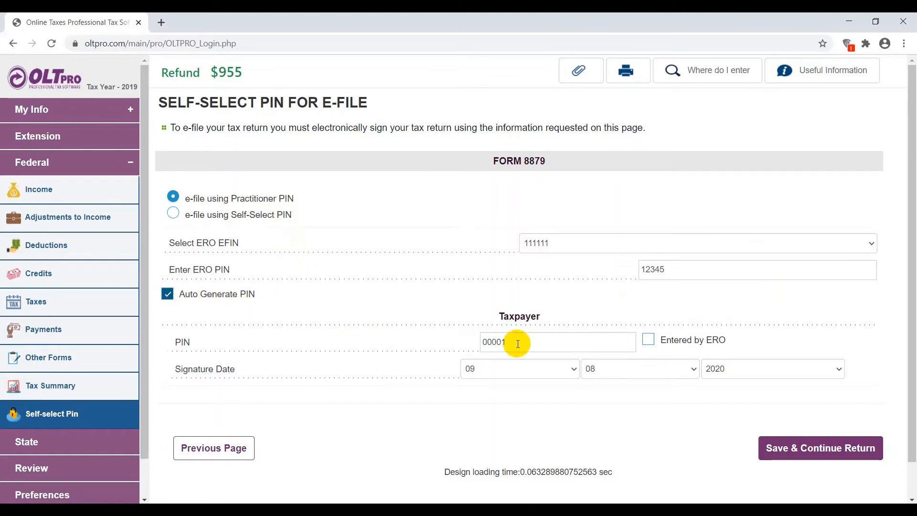
{"action": "left_click", "coordinate": [648, 341]}
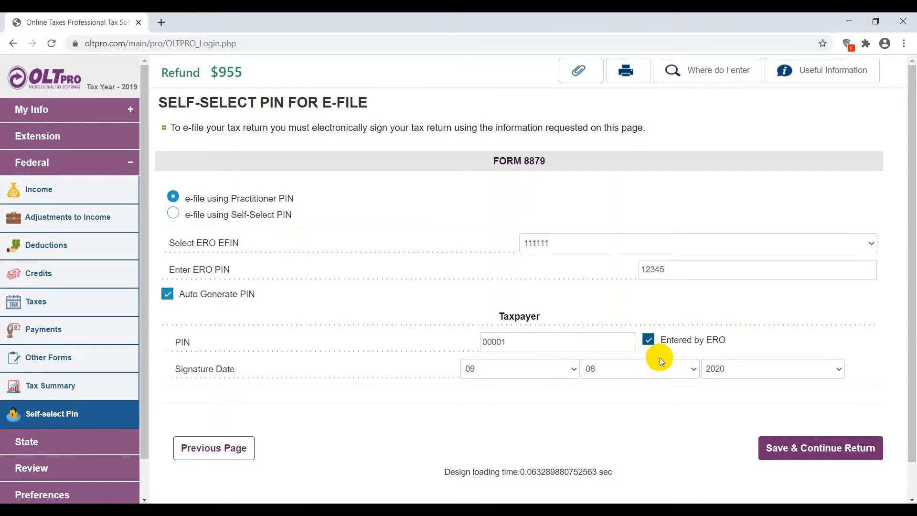
{"action": "left_click", "coordinate": [817, 449]}
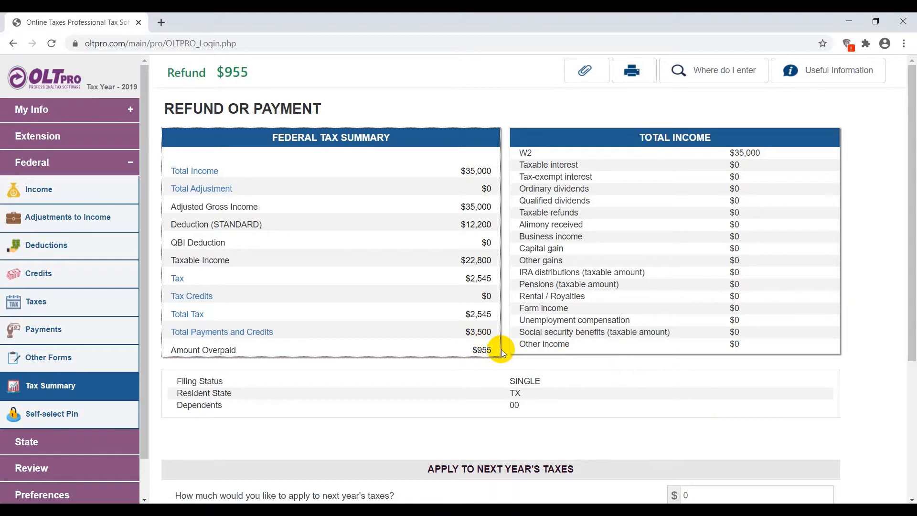
- Review the federal refund summary and save it with $0 applied to next year's taxes
{"action": "scroll", "coordinate": [501, 352], "scroll_direction": "down", "scroll_amount": 1}
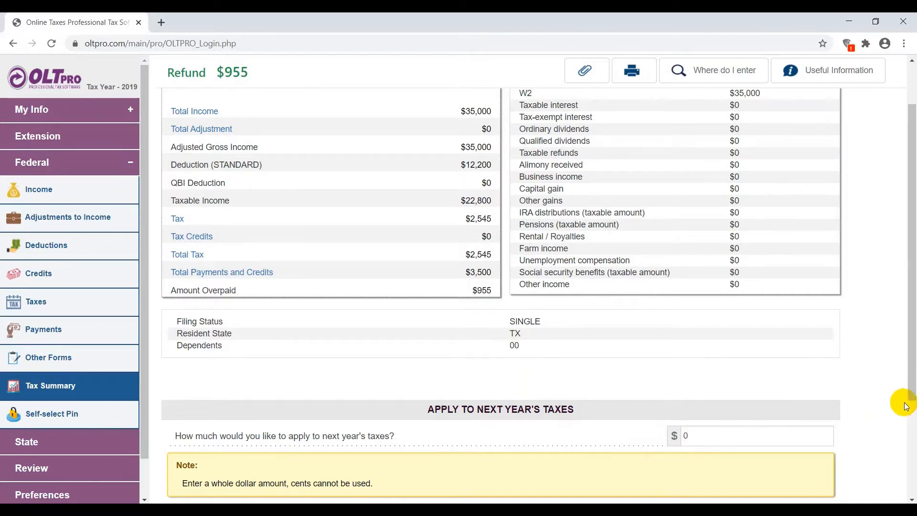
{"action": "left_click_drag", "start_coordinate": [907, 381], "coordinate": [911, 446]}
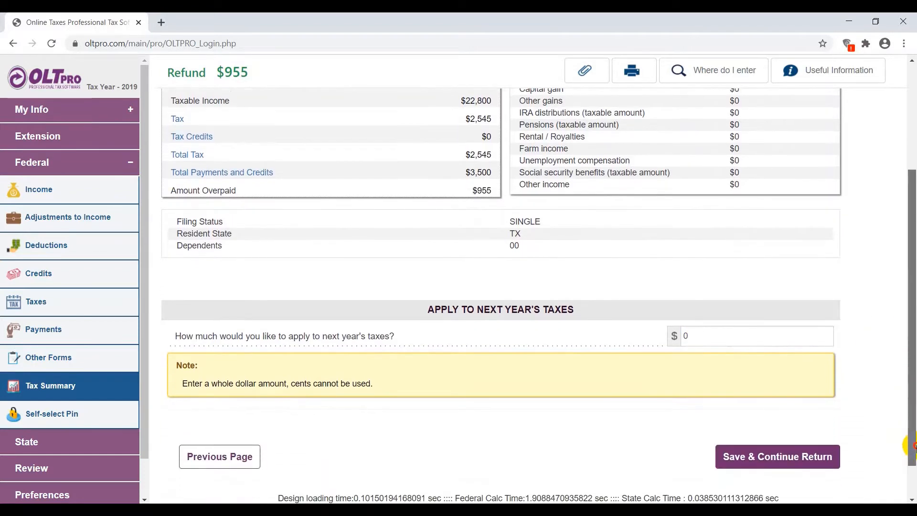
{"action": "left_click", "coordinate": [807, 457]}
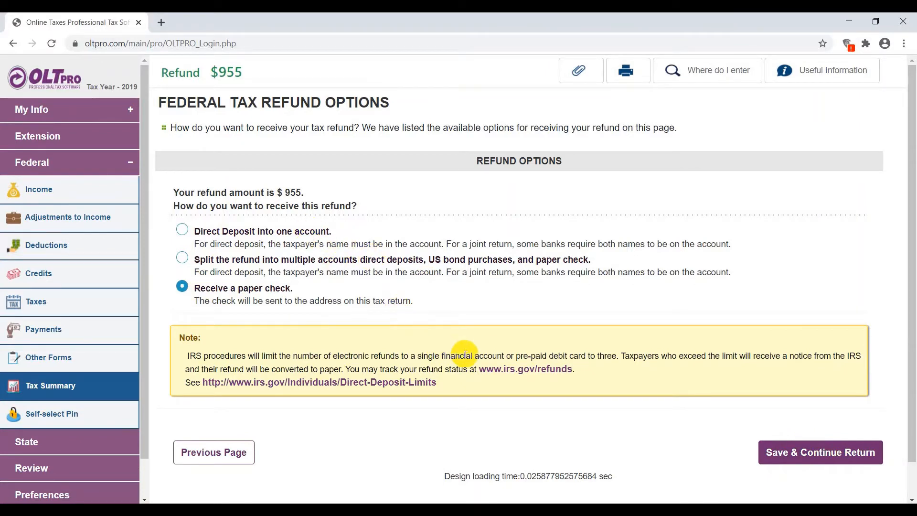
- Save the refund option as a paper check and decline estimated payment vouchers for 2020
{"action": "left_click", "coordinate": [803, 455]}
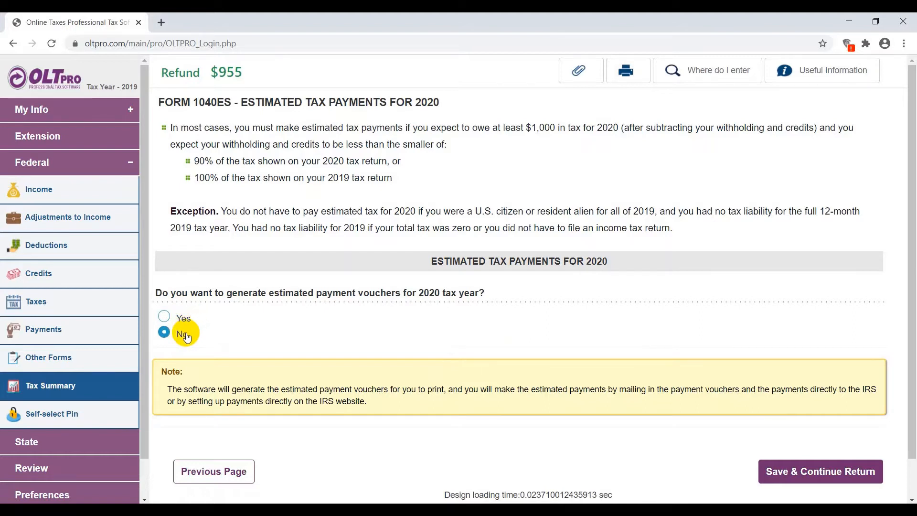
{"action": "left_click", "coordinate": [785, 475]}
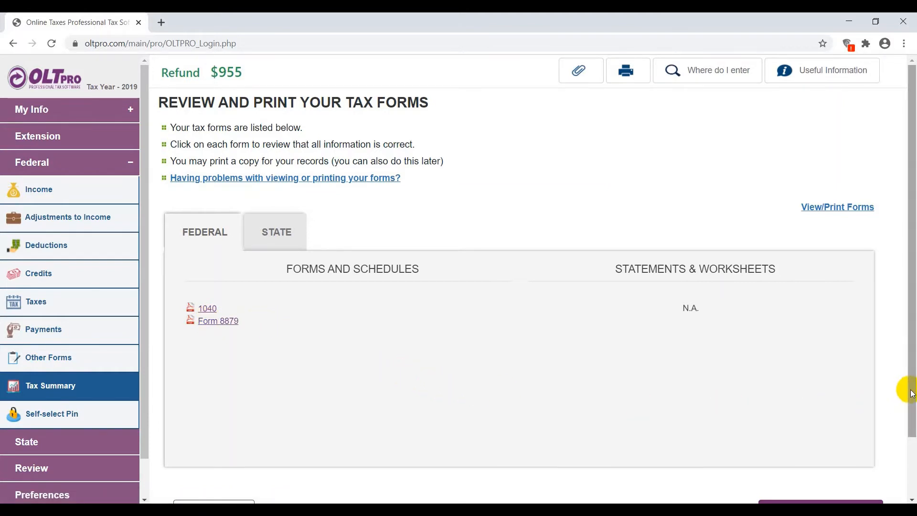
- Continue past the federal forms review and the state filing pages without starting a state return
{"action": "left_click_drag", "start_coordinate": [911, 393], "coordinate": [911, 405]}
{"action": "left_click_drag", "start_coordinate": [911, 410], "coordinate": [907, 430]}
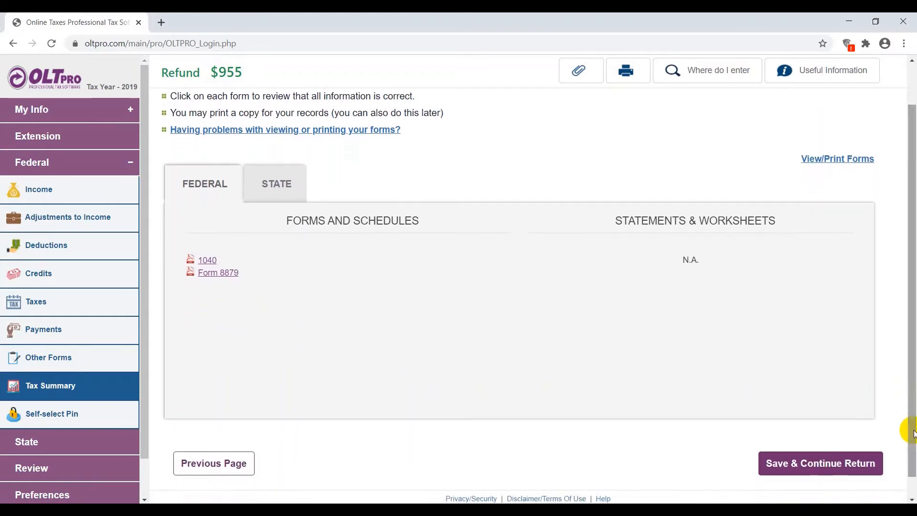
{"action": "left_click", "coordinate": [847, 463]}
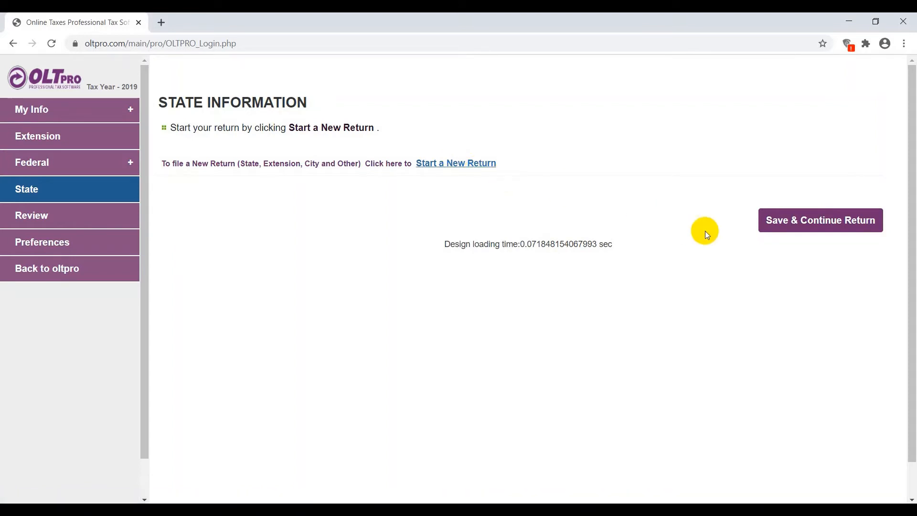
{"action": "left_click", "coordinate": [782, 228]}
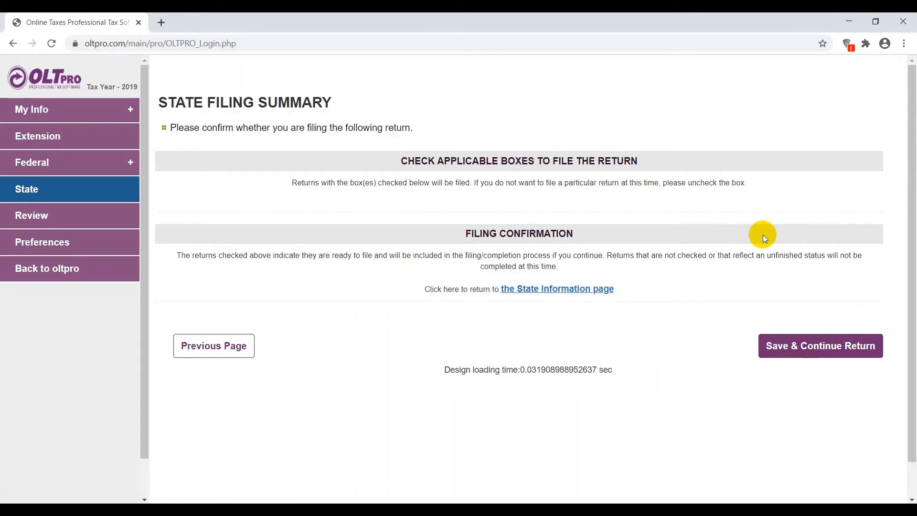
{"action": "left_click", "coordinate": [804, 349]}
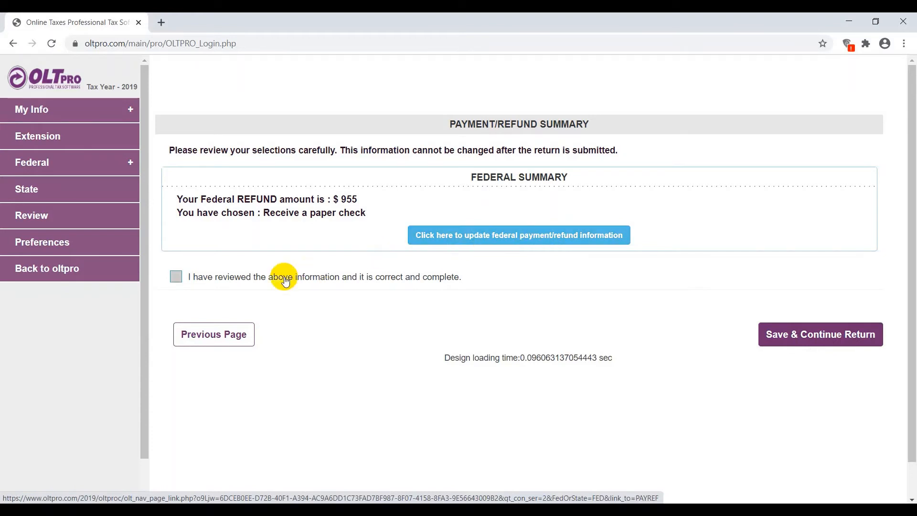
- Confirm the payment/refund summary as correct and complete, and save the completed electronic return as reviewed
{"action": "left_click", "coordinate": [176, 277]}
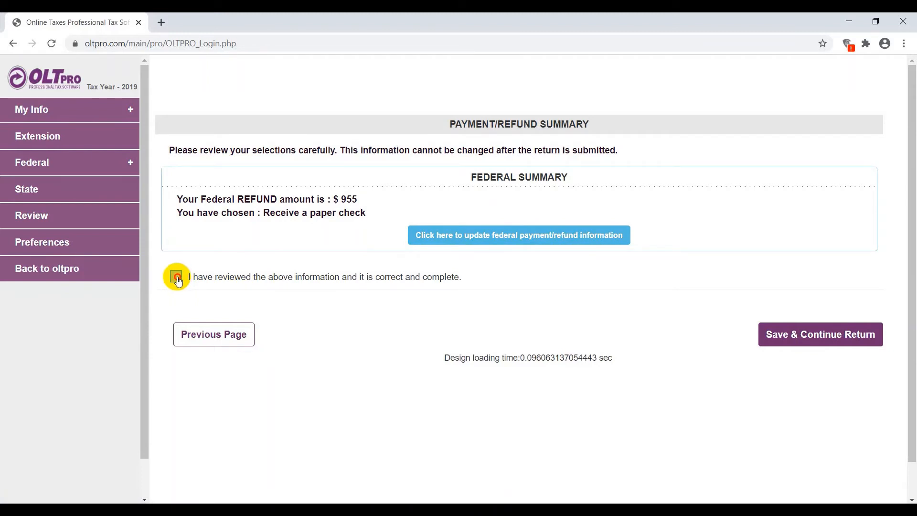
{"action": "left_click", "coordinate": [833, 334]}
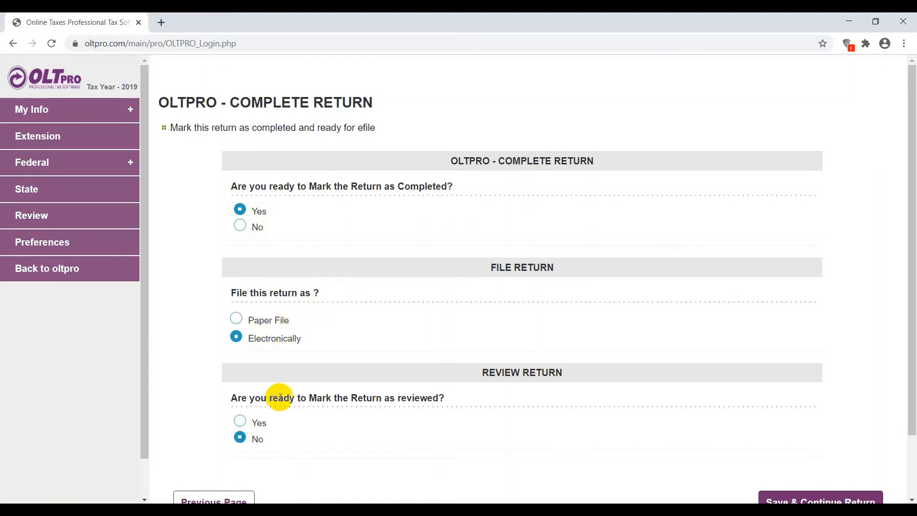
{"action": "left_click", "coordinate": [240, 422]}
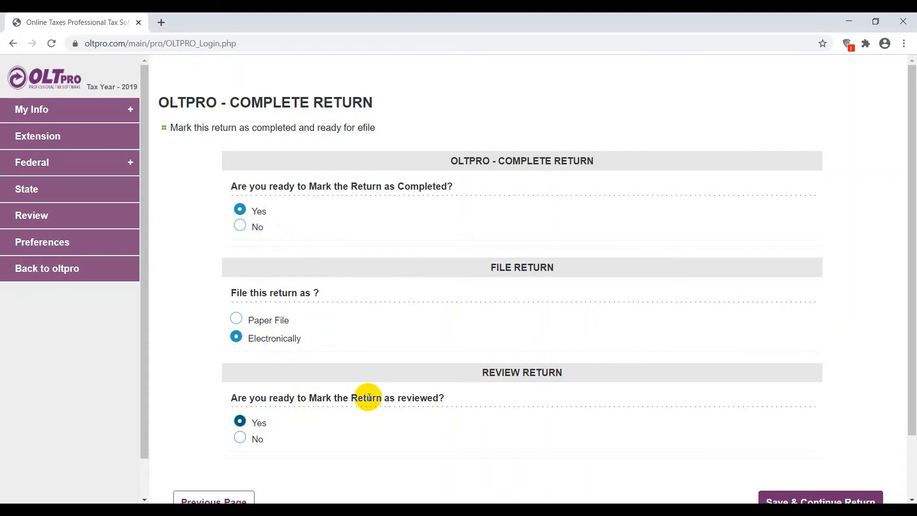
{"action": "scroll", "coordinate": [488, 403], "scroll_direction": "down", "scroll_amount": 1}
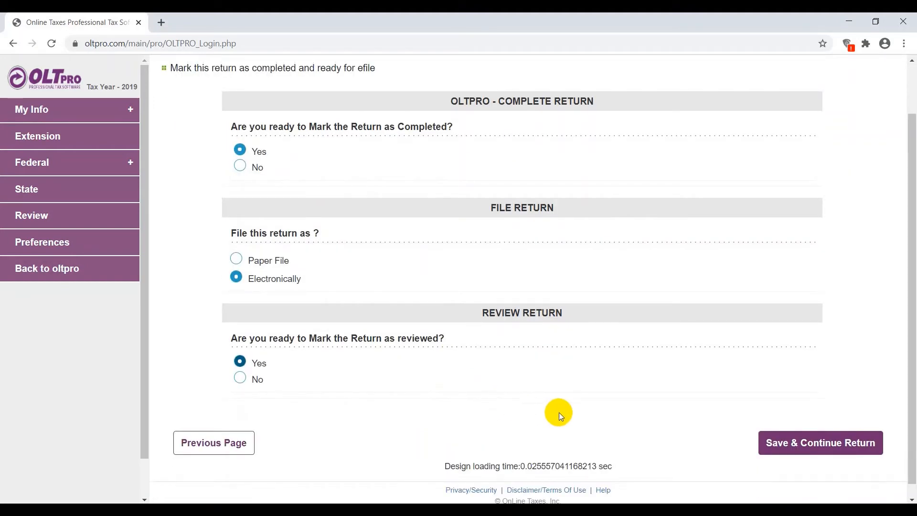
{"action": "left_click", "coordinate": [819, 442]}
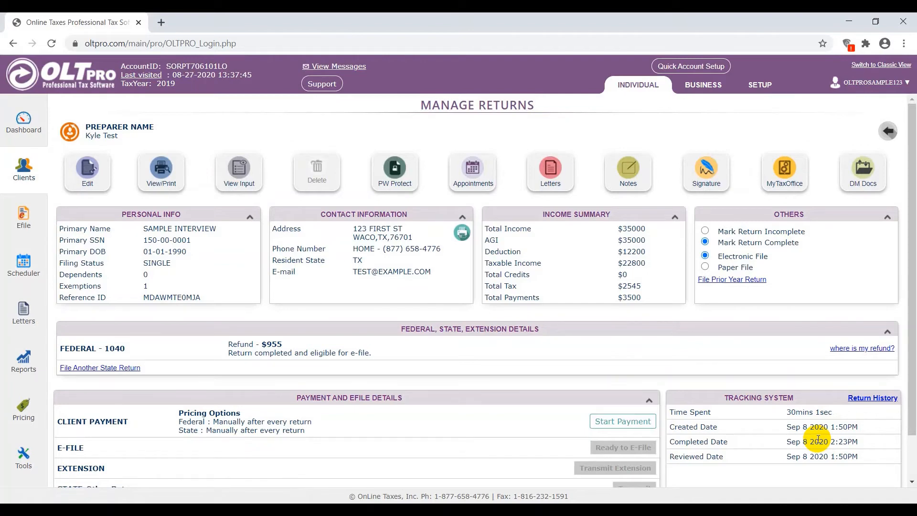
- Start a new client payment invoice with a manual federal charge of $100
{"action": "left_click", "coordinate": [640, 423]}
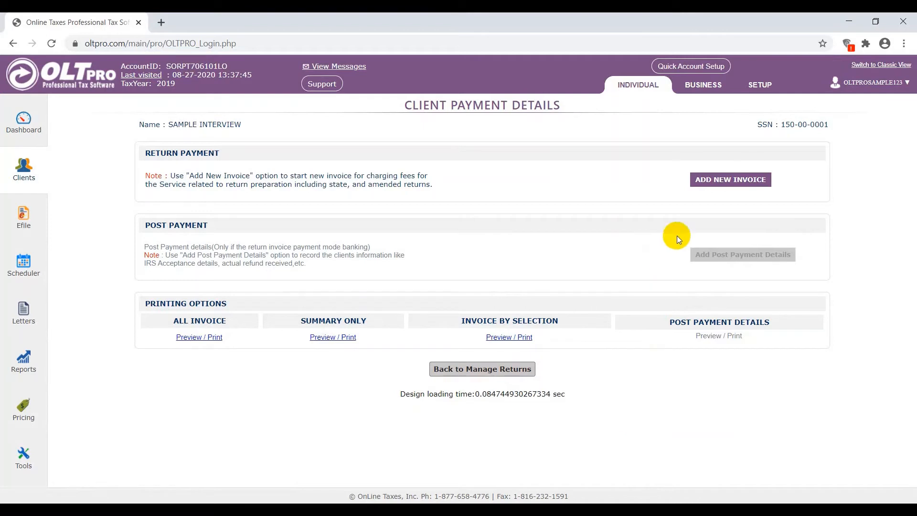
{"action": "left_click", "coordinate": [726, 185]}
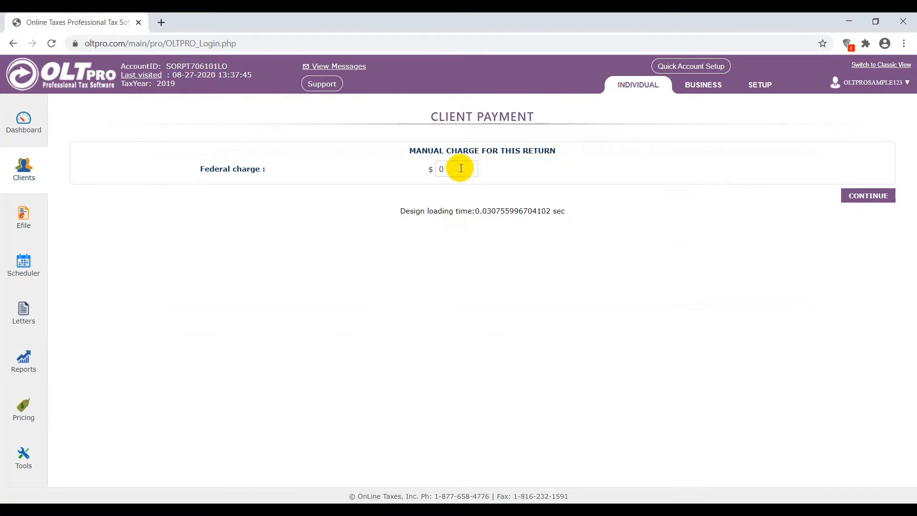
{"action": "left_click", "coordinate": [436, 168]}
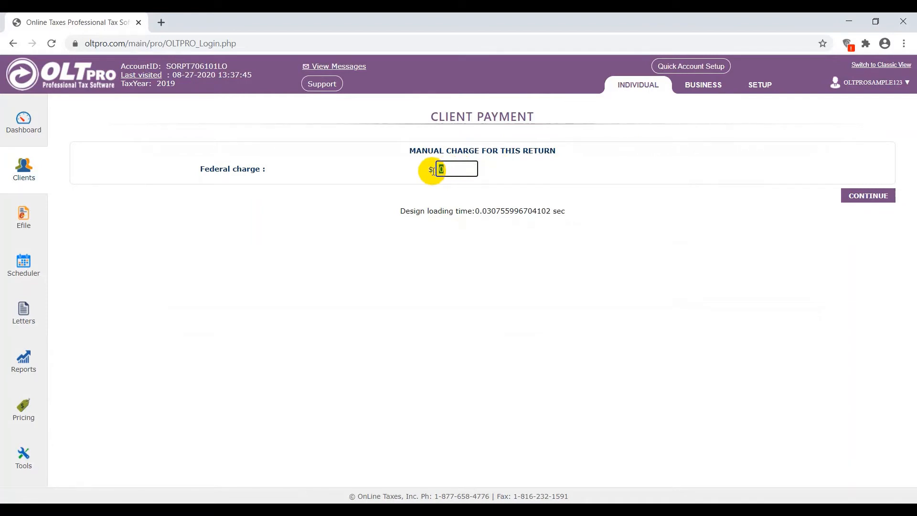
{"action": "type", "text": "100"}
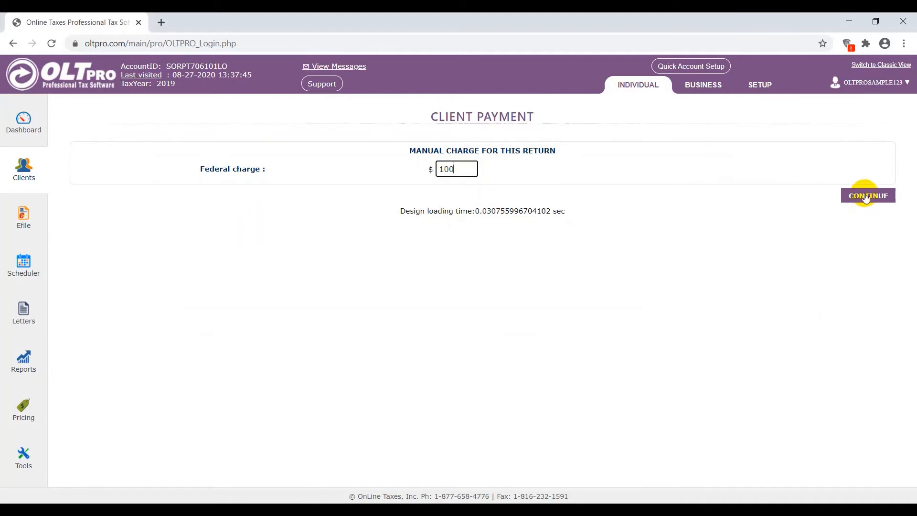
{"action": "left_click", "coordinate": [864, 197]}
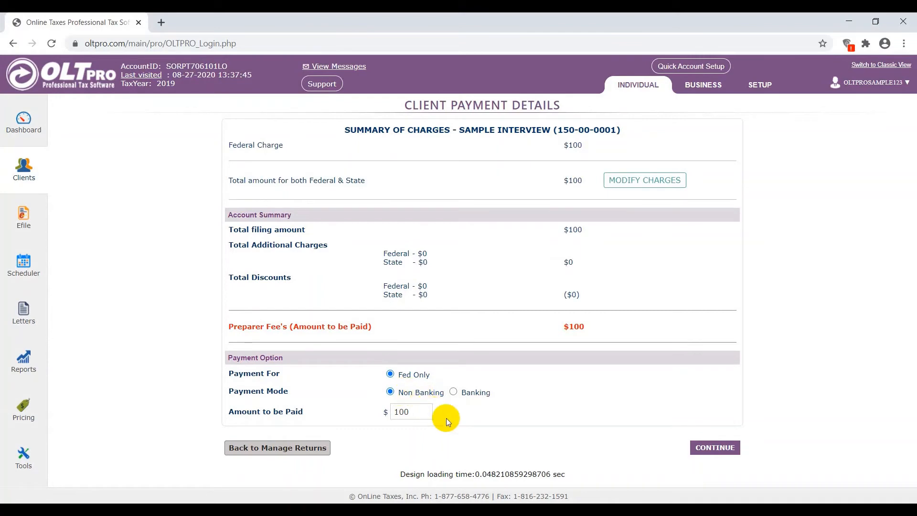
- Record a $100 cash payment, mark the invoice as completed without e-filing now, and return to the client's return management page
{"action": "left_click", "coordinate": [714, 448]}
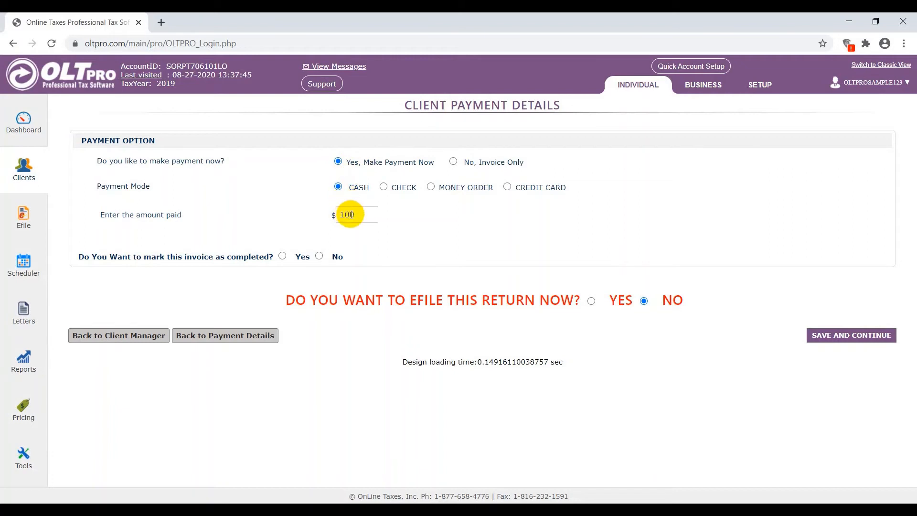
{"action": "left_click", "coordinate": [282, 256]}
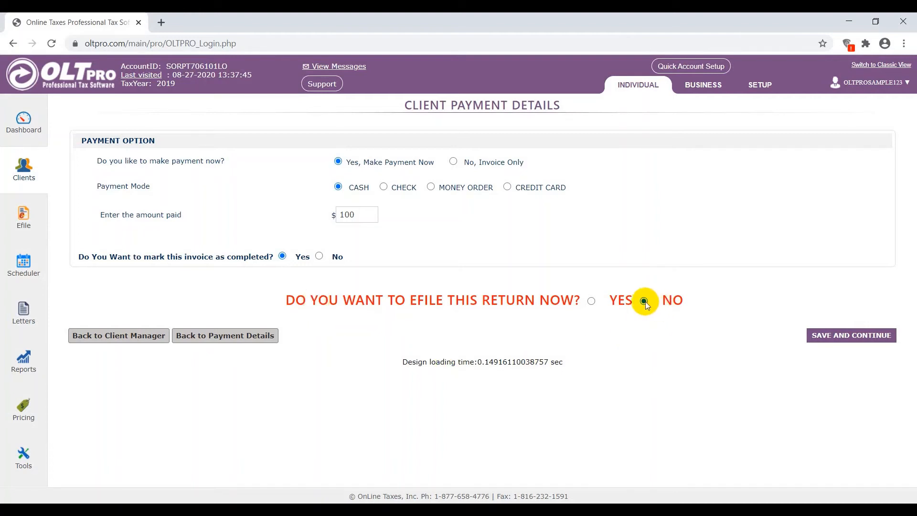
{"action": "left_click", "coordinate": [834, 337]}
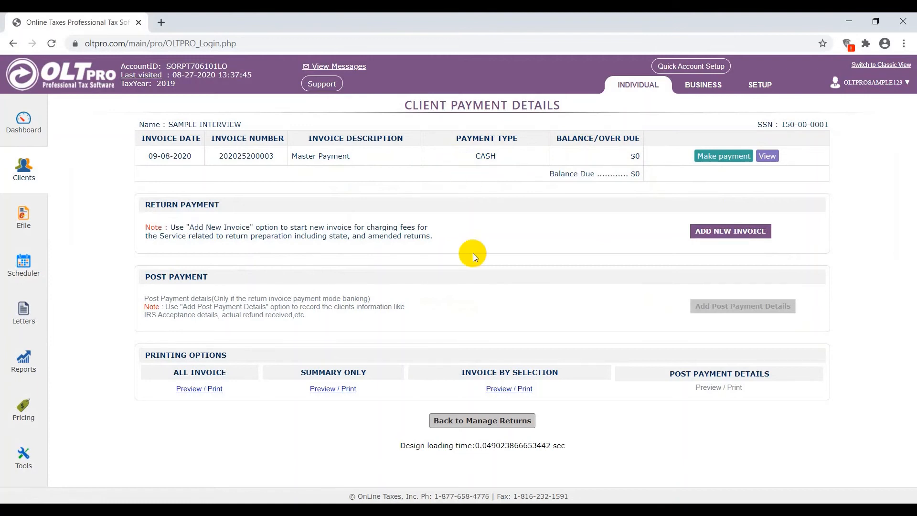
{"action": "left_click", "coordinate": [505, 422]}
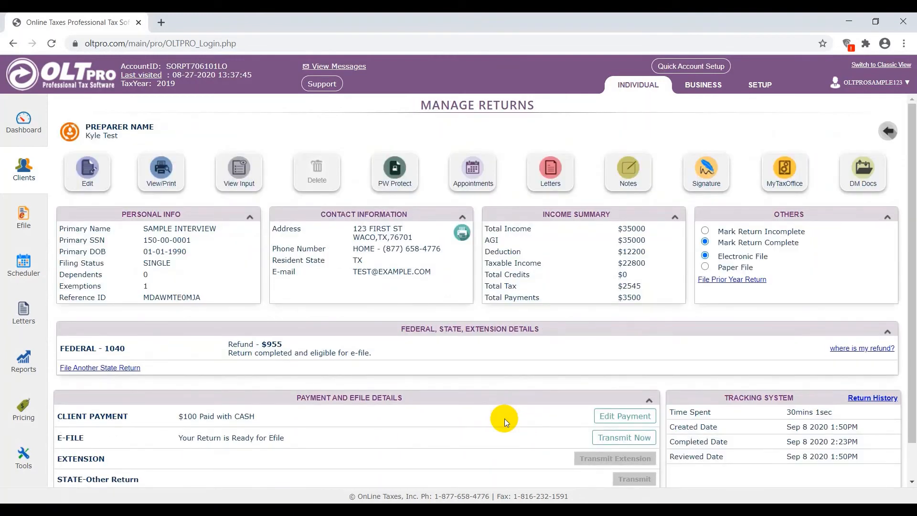
- Transmit the client's federal 1040 return for e-file immediately
{"action": "left_click", "coordinate": [610, 438]}
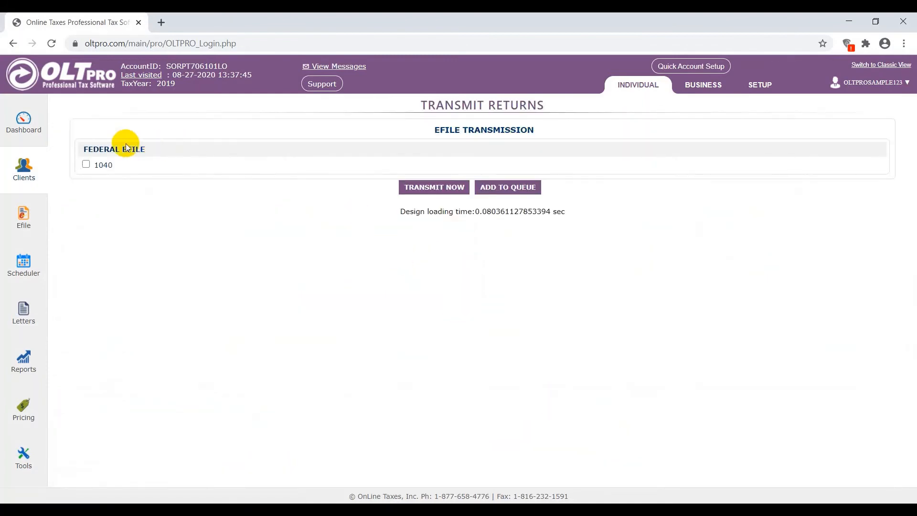
{"action": "left_click", "coordinate": [87, 165]}
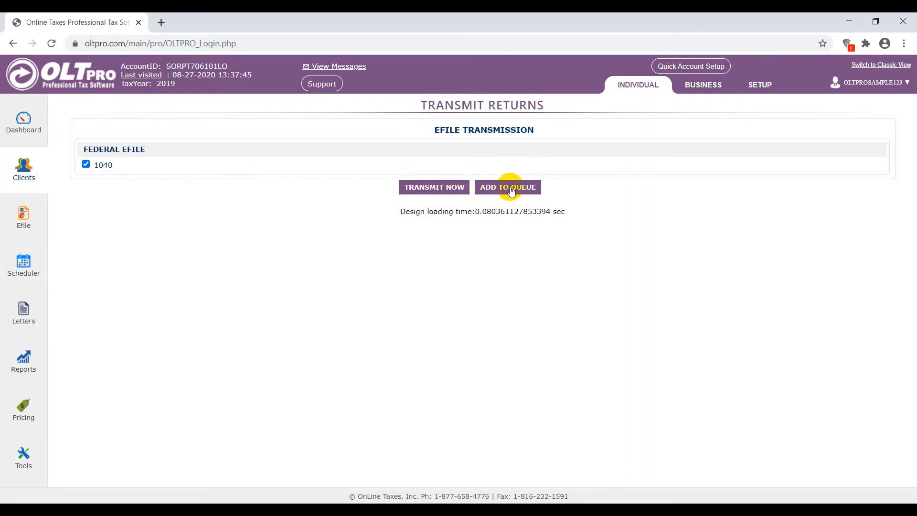
{"action": "left_click", "coordinate": [419, 191]}
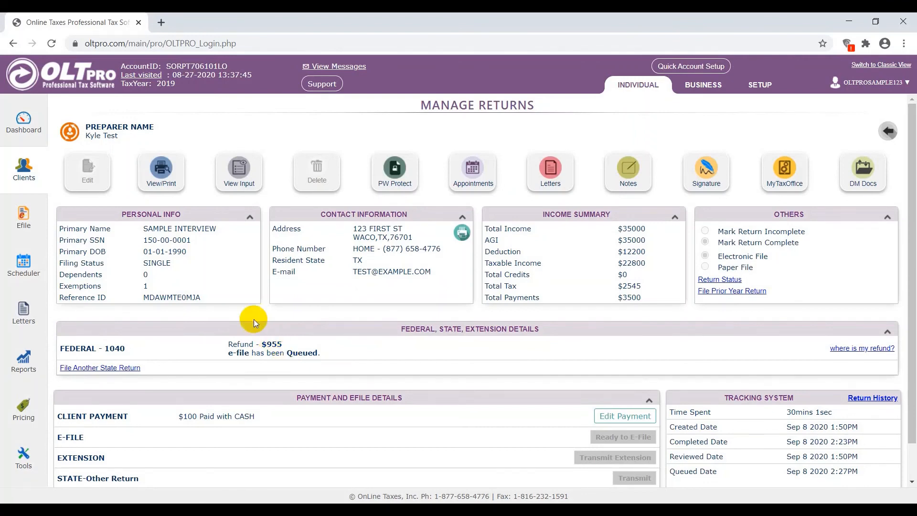
- Show the queued e-file returns and remove the client's federal 1040 from the queue
{"action": "left_click", "coordinate": [26, 219]}
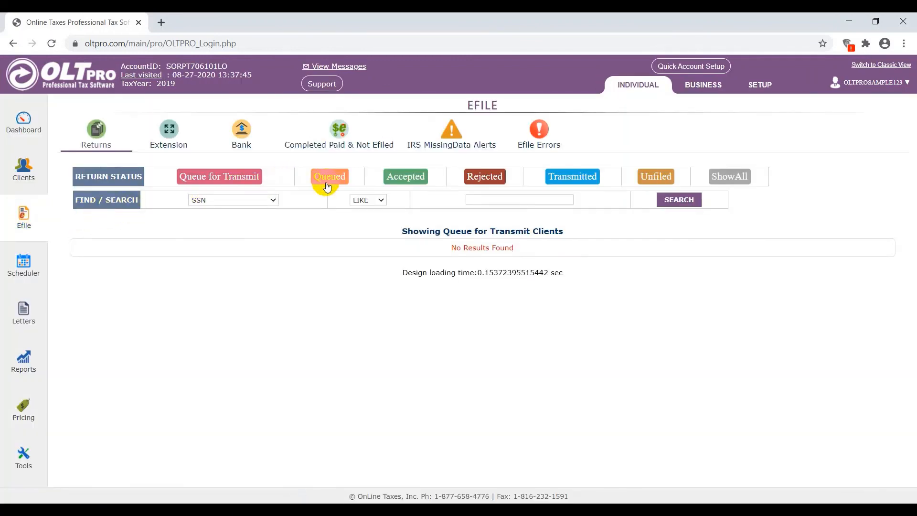
{"action": "left_click", "coordinate": [328, 178]}
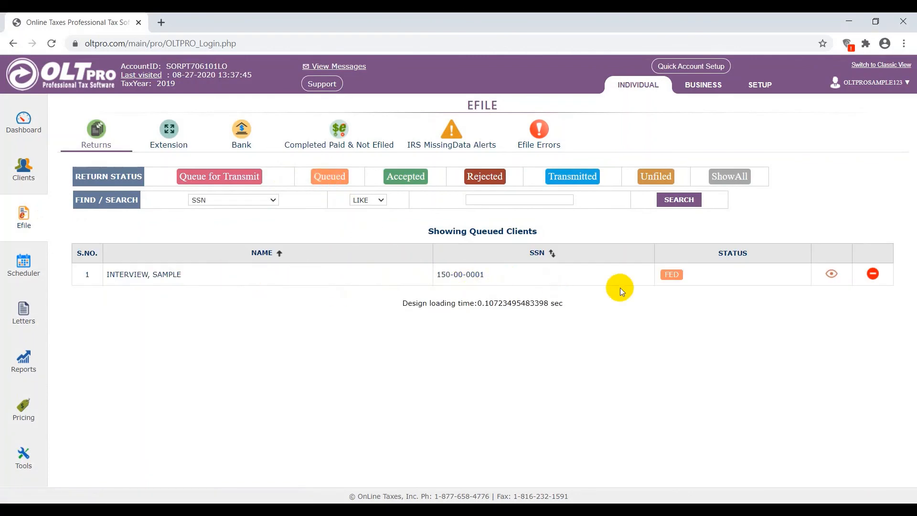
{"action": "left_click", "coordinate": [872, 276]}
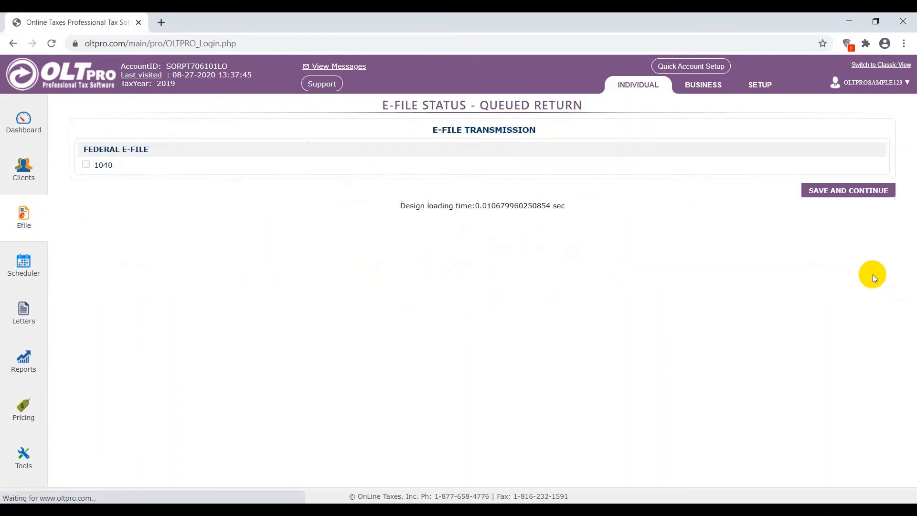
{"action": "left_click", "coordinate": [842, 192]}
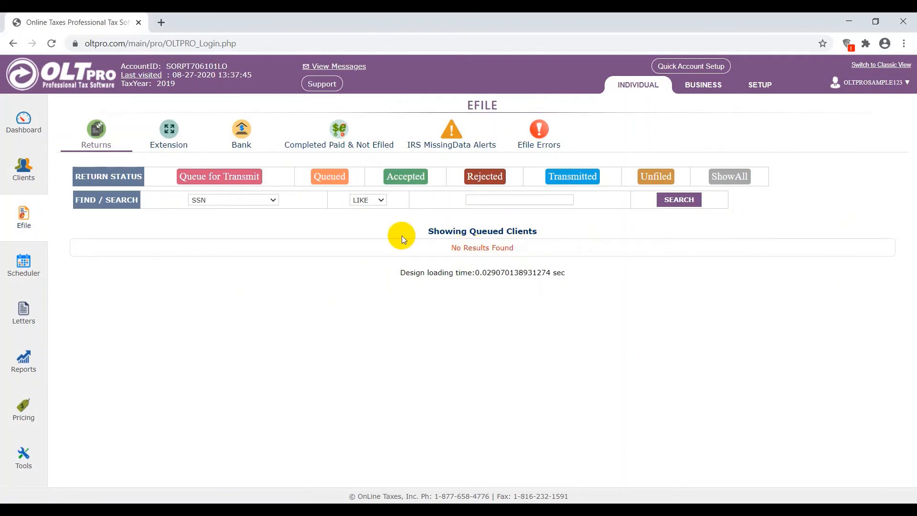
- Go back to the client's return management page and open the return for editing
{"action": "left_click", "coordinate": [24, 180]}
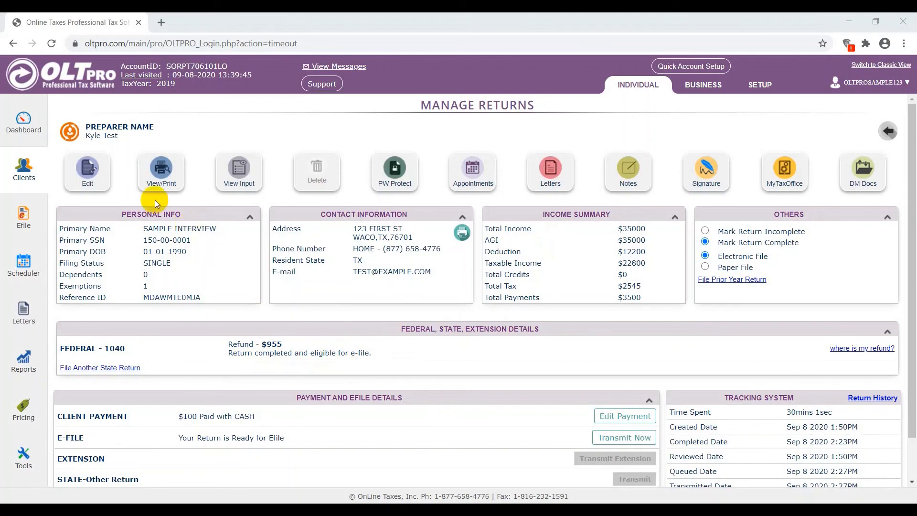
{"action": "left_click", "coordinate": [88, 169]}
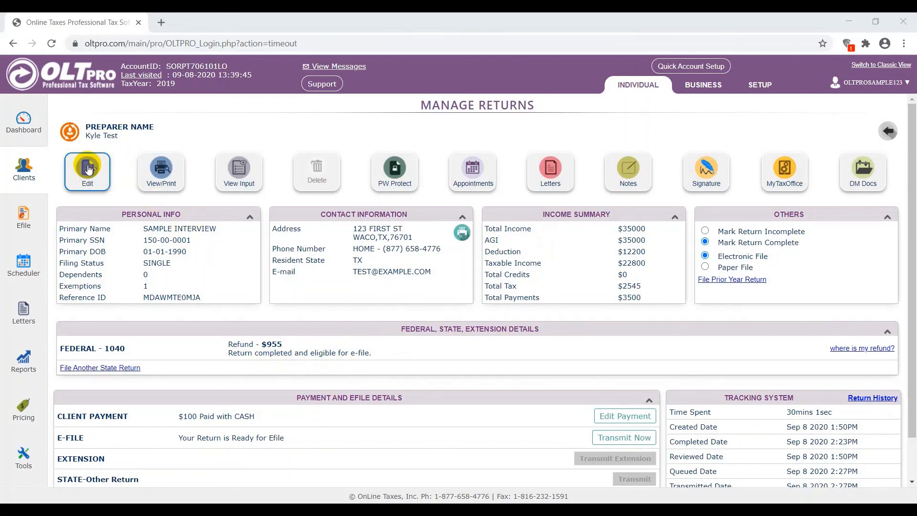